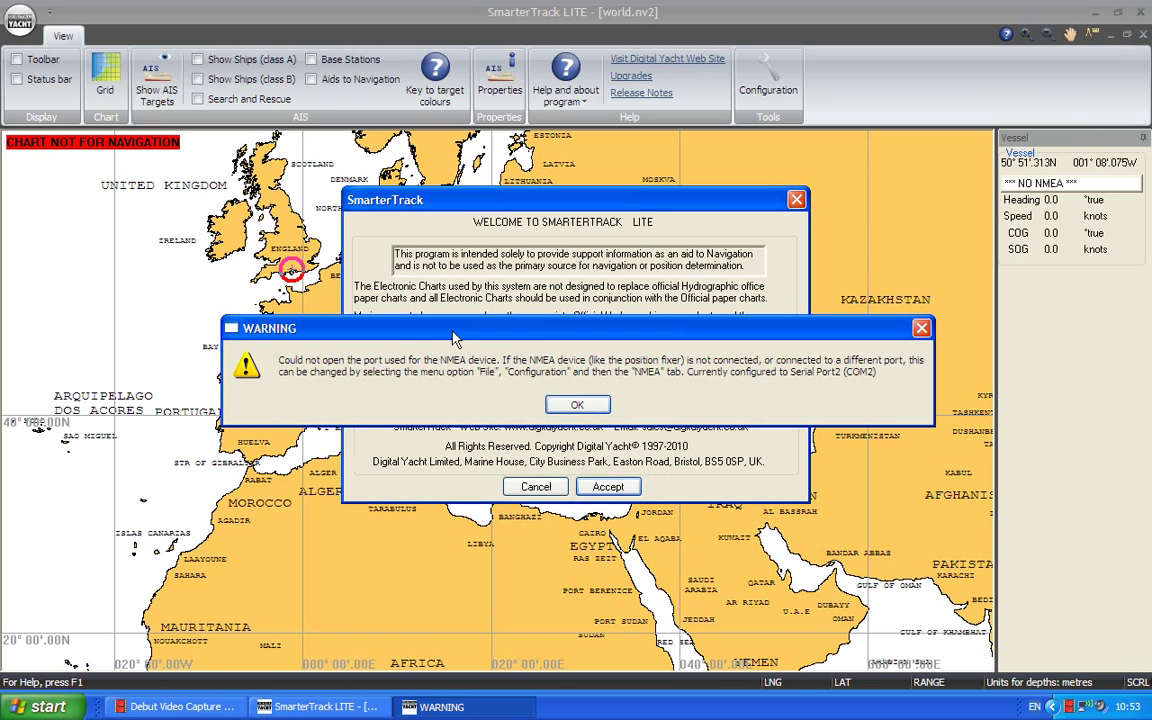
- Dismiss the NMEA port warning and accept the welcome disclaimer
left_click(565, 410)
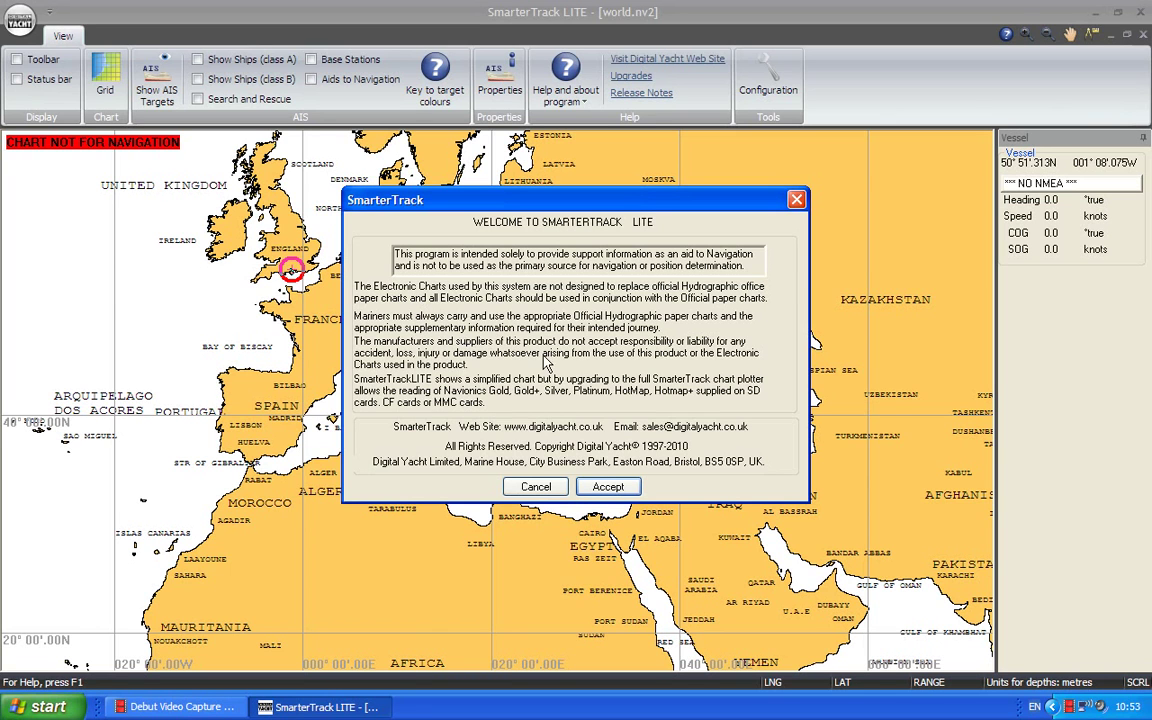
left_click(607, 487)
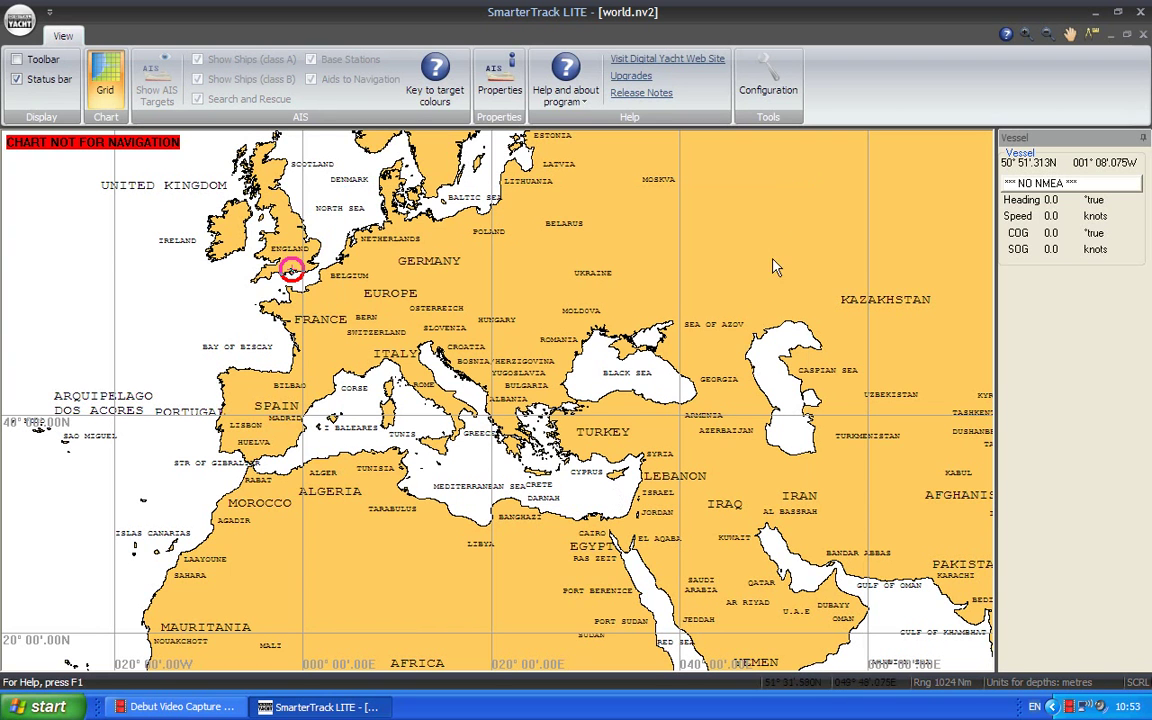
- In the configuration, set the NMEA-1 GPS port to None
left_click(772, 91)
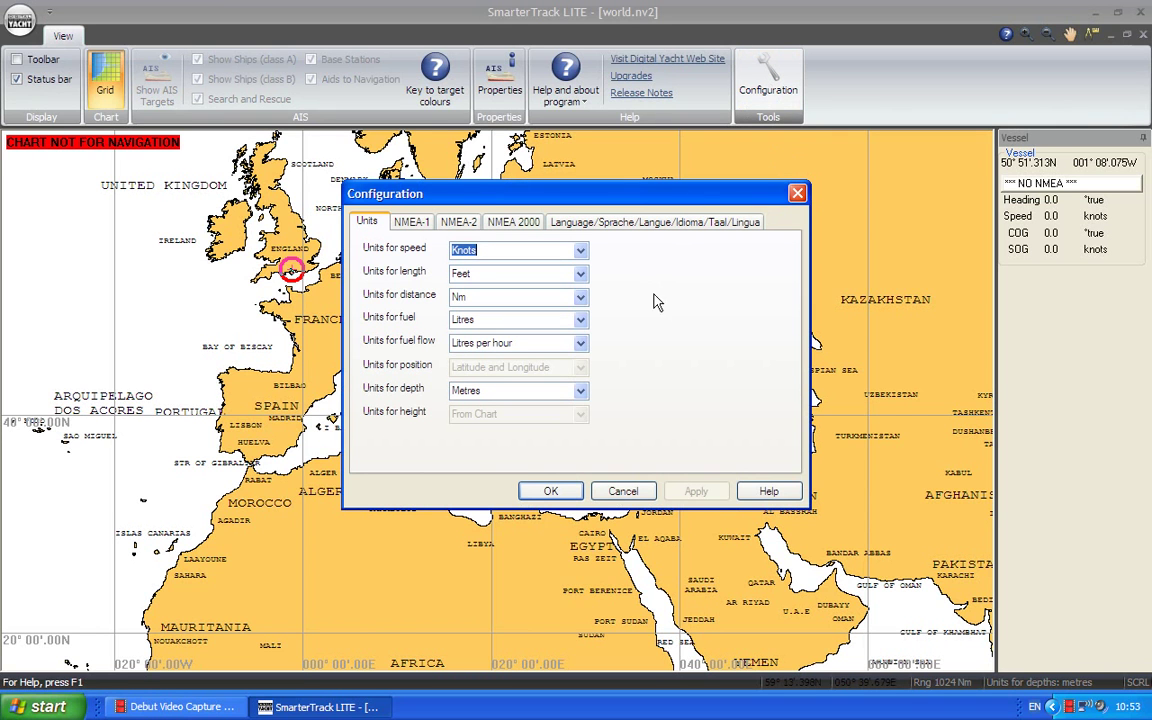
left_click(430, 224)
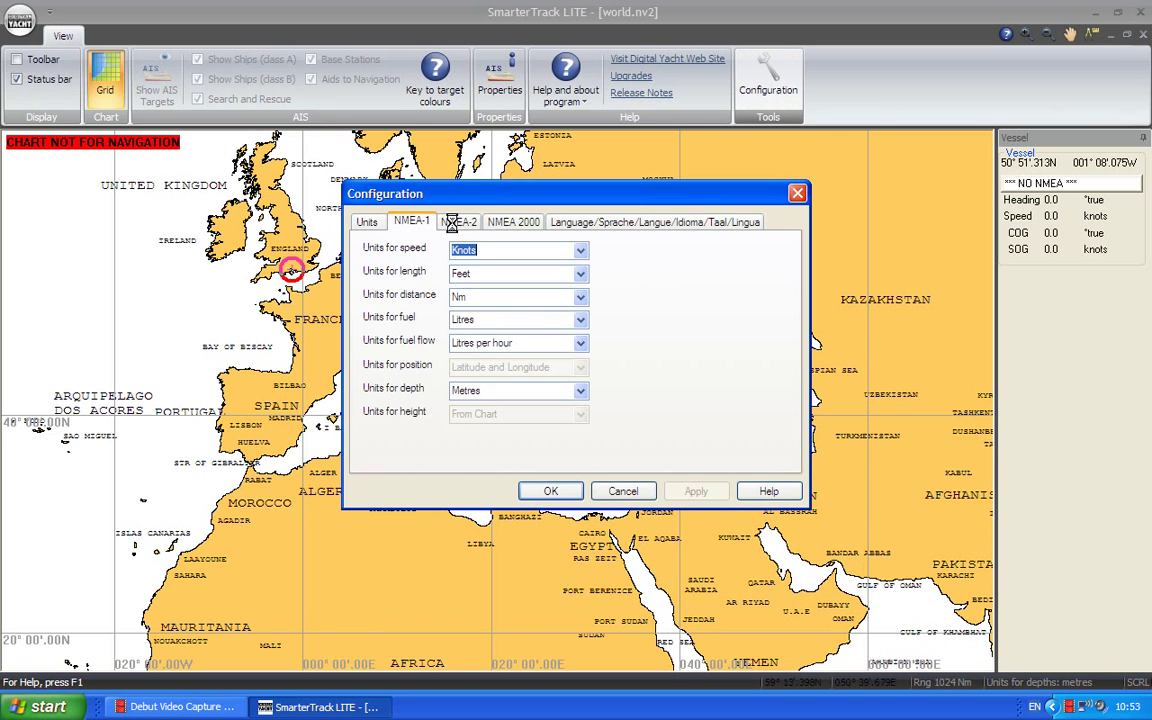
left_click(460, 224)
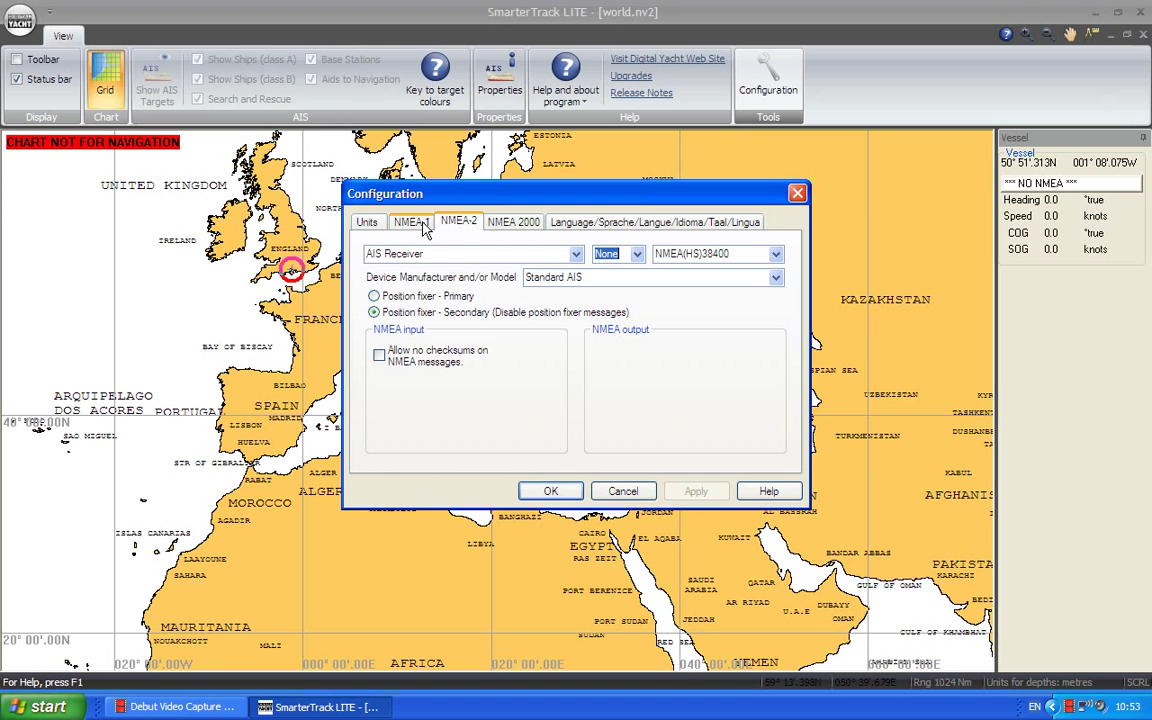
left_click(424, 226)
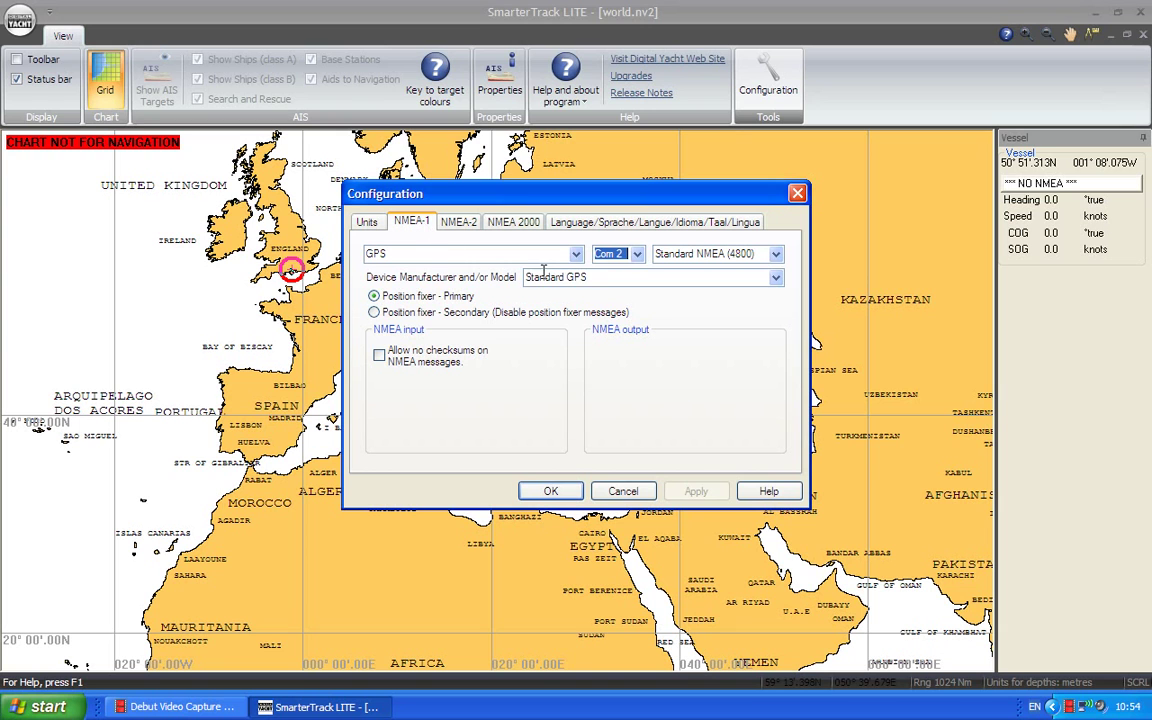
left_click(640, 256)
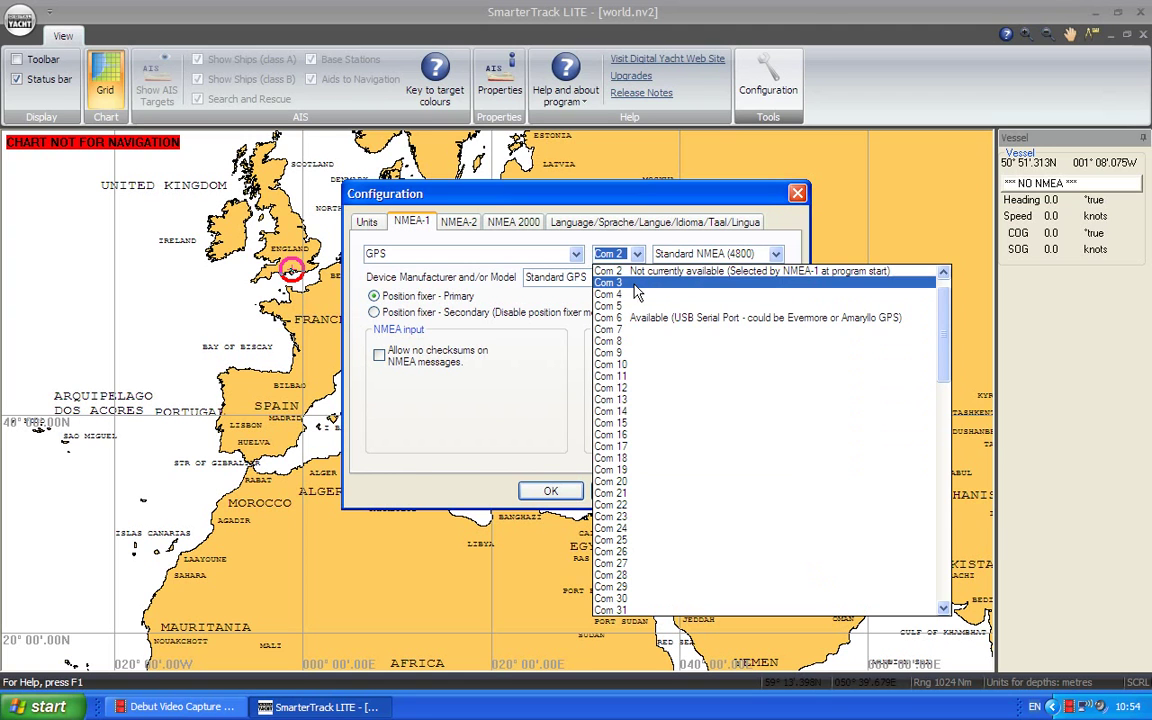
left_click(633, 282)
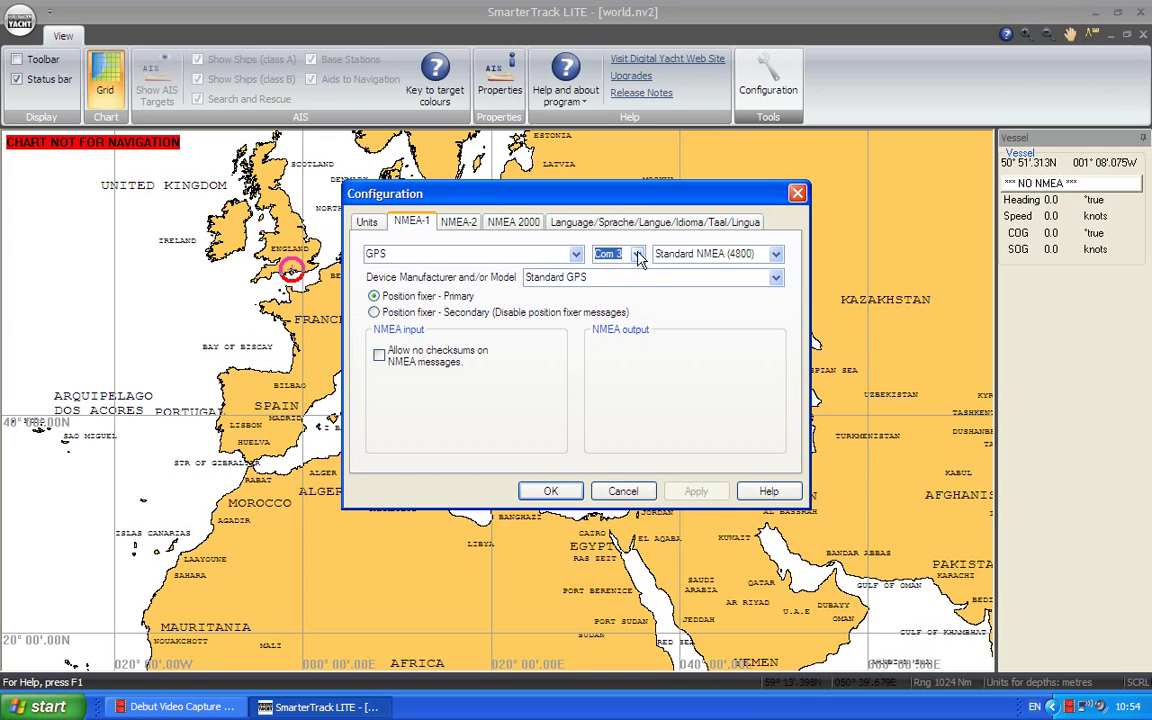
left_click(638, 256)
scroll(645, 302, "up", 3)
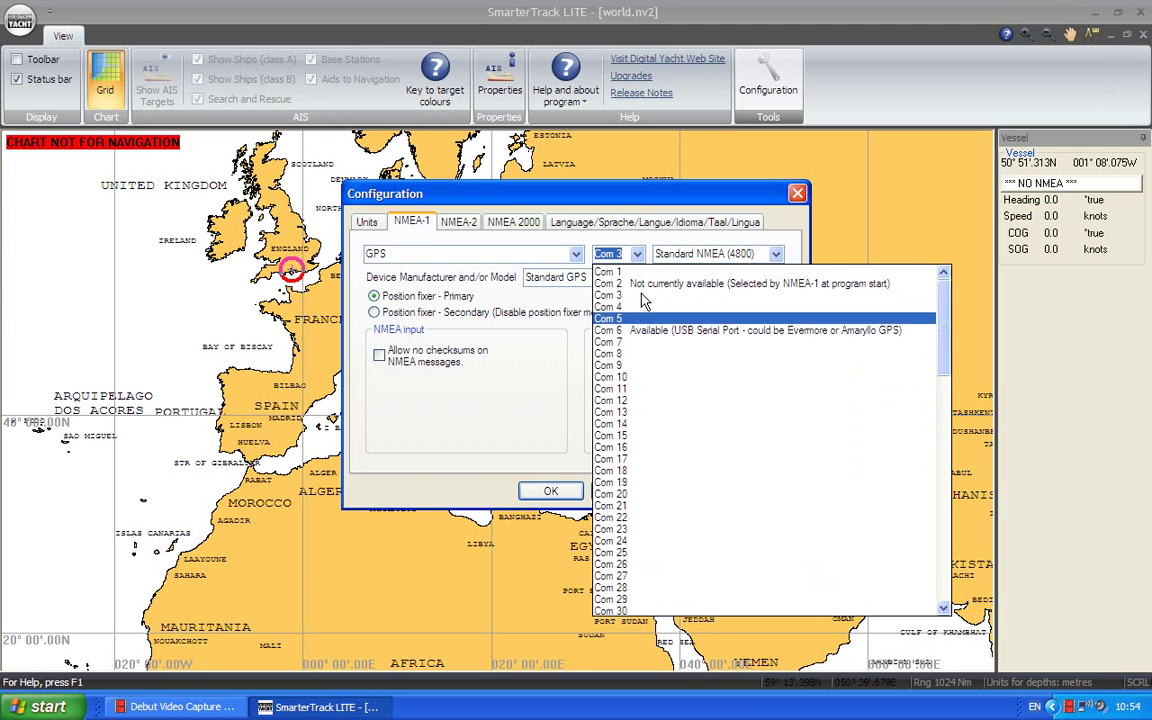
left_click(615, 271)
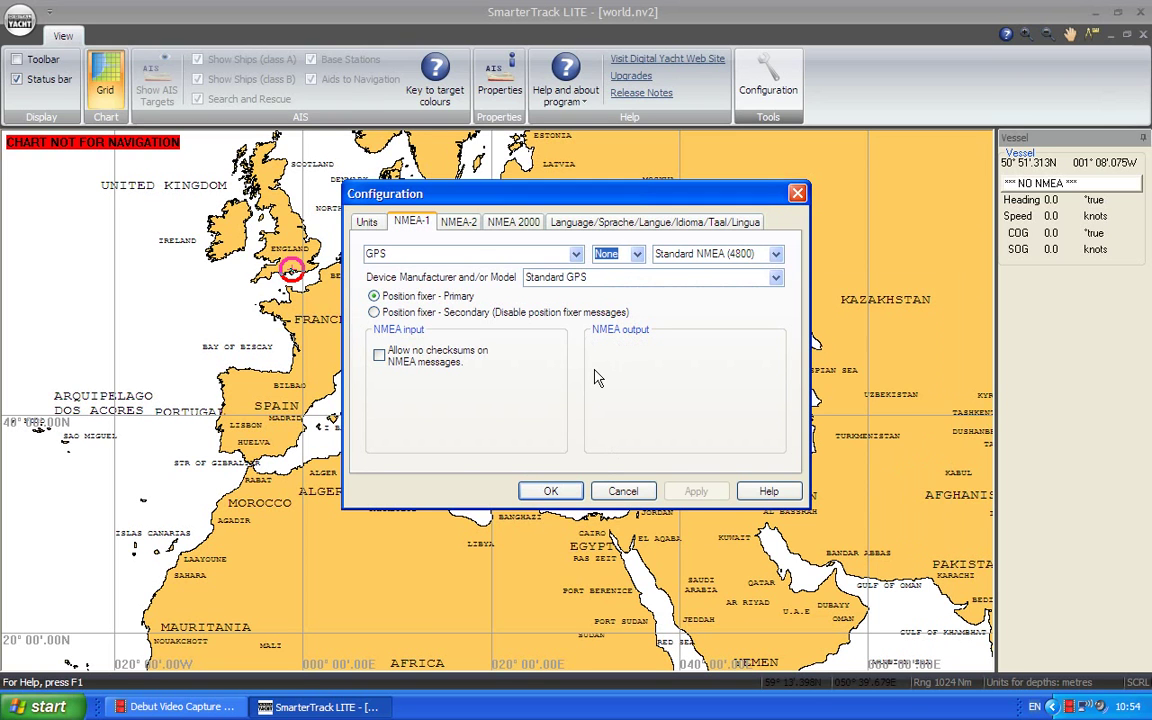
- Assign the NMEA-2 AIS Receiver to Com 6, keeping the NMEA(HS)38400 baud rate
left_click(466, 223)
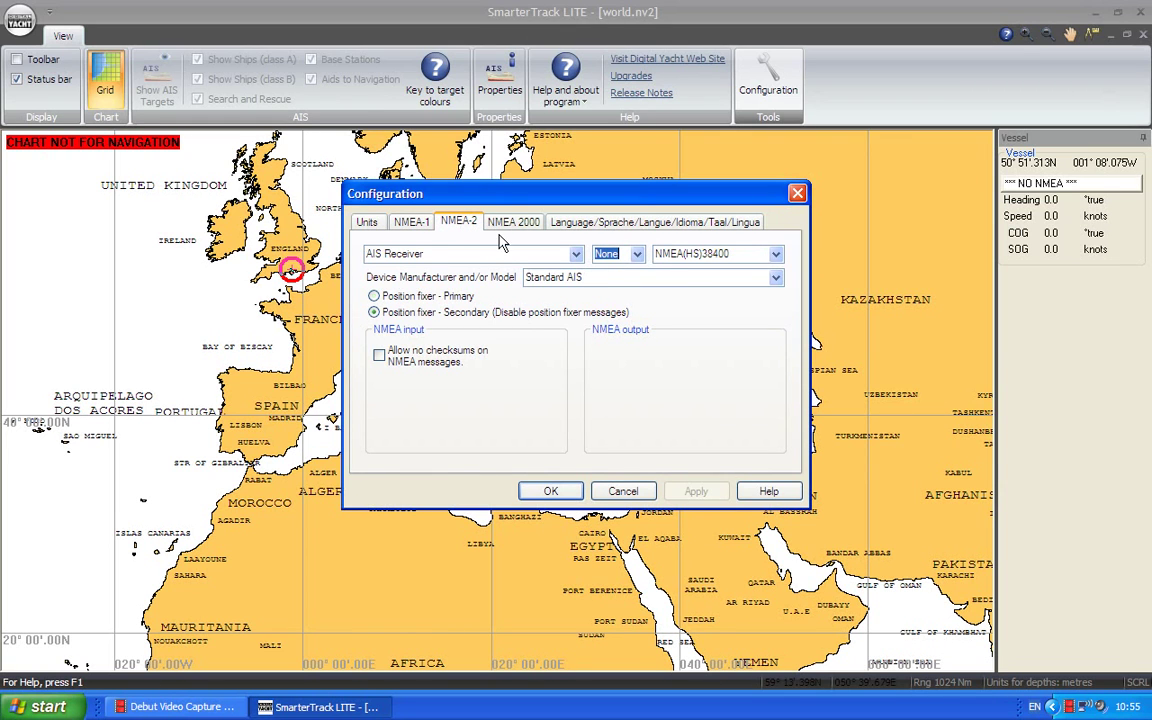
left_click(637, 255)
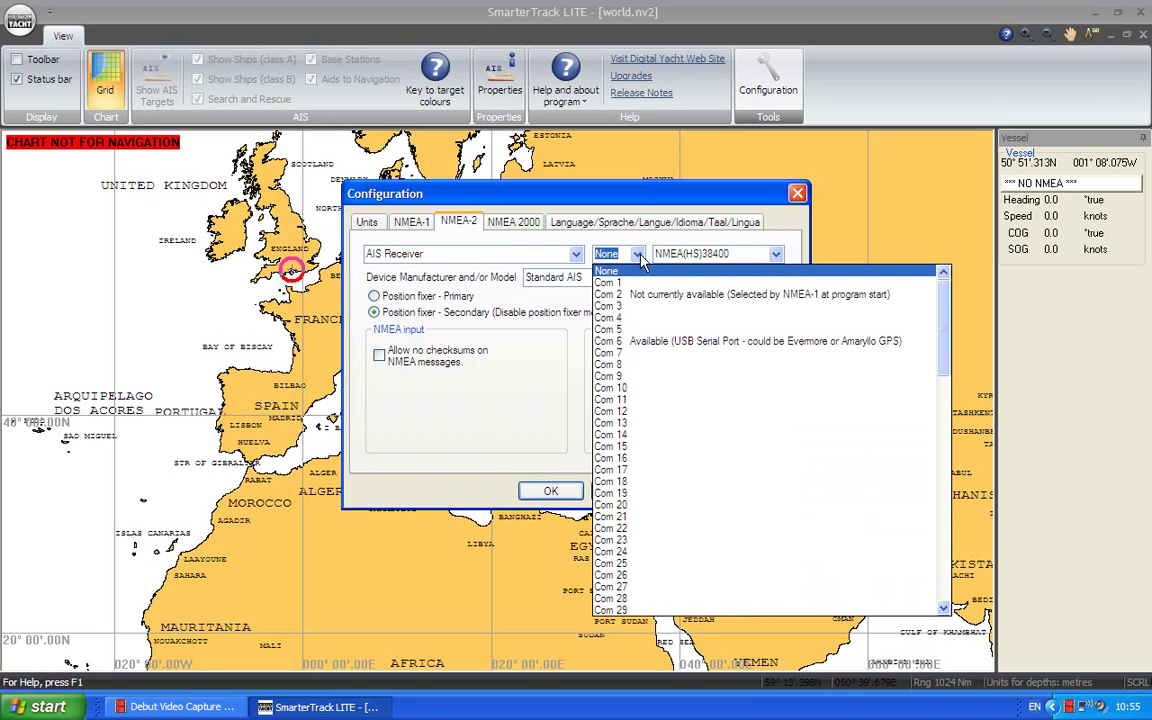
left_click(660, 342)
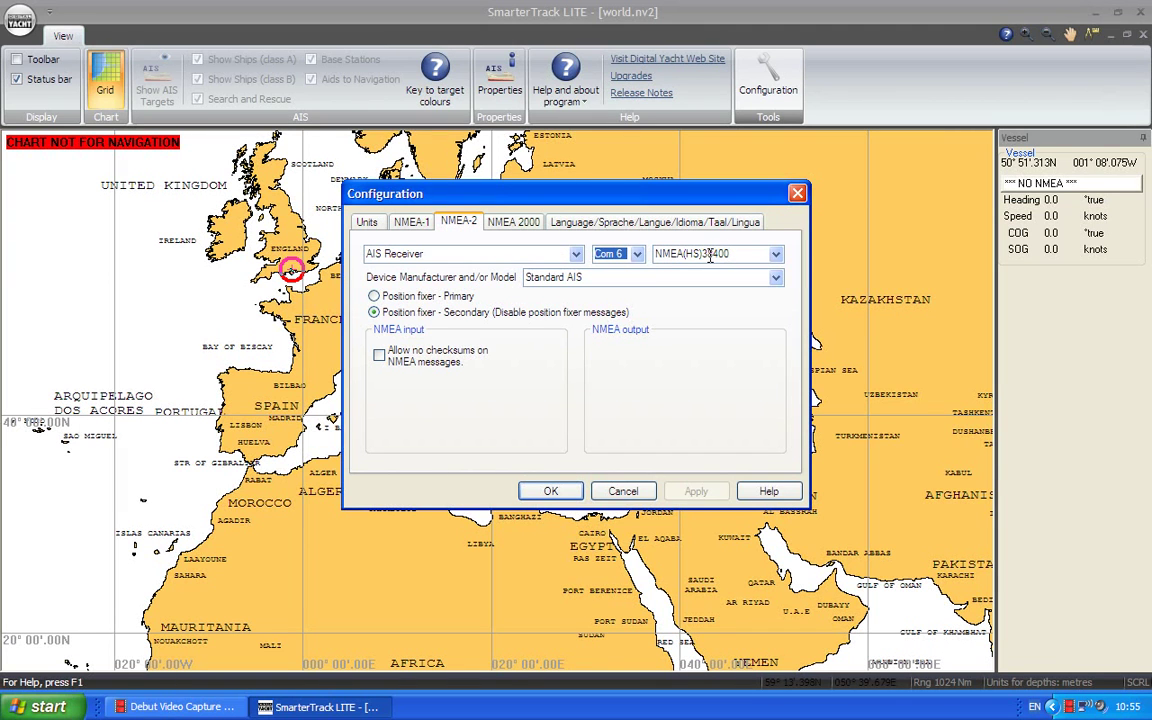
left_click(776, 254)
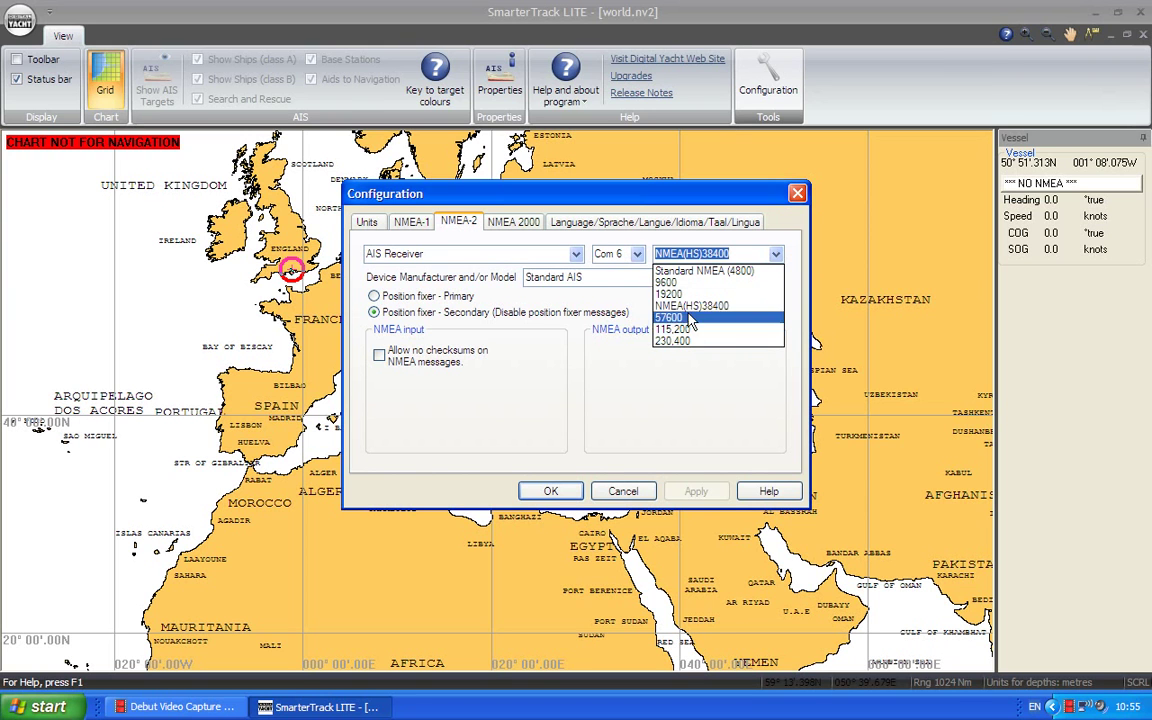
left_click(685, 254)
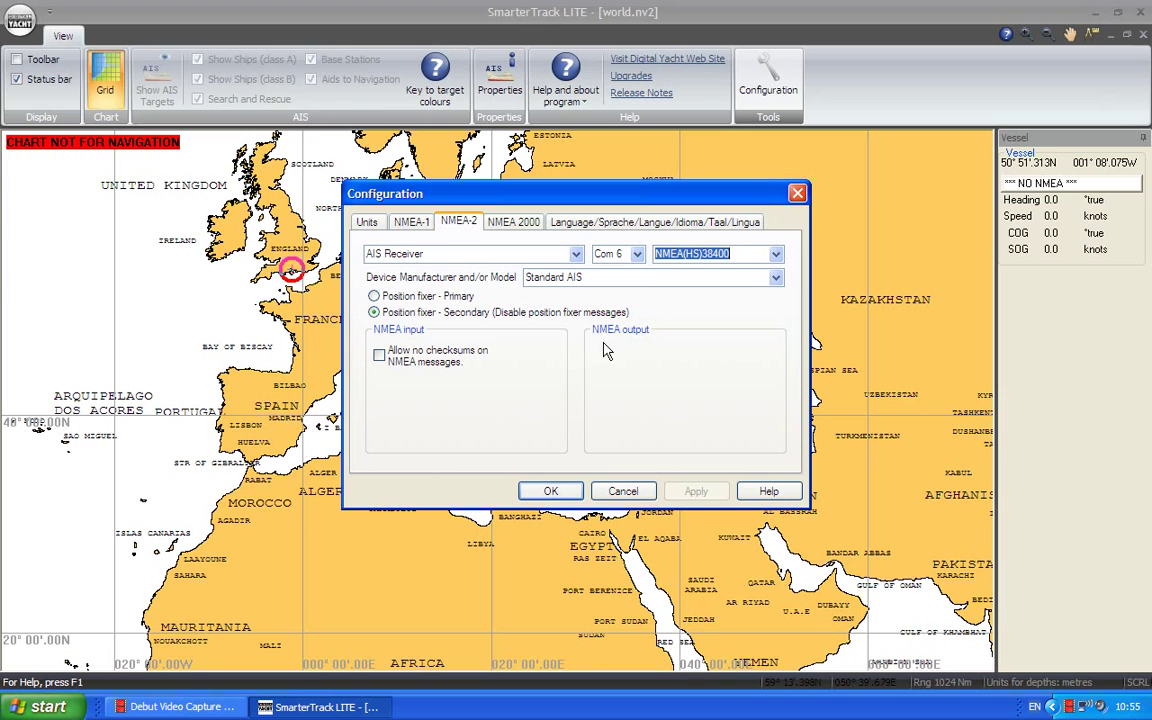
- Save the NMEA port configuration and accept the welcome disclaimer after restarting the program
left_click(550, 492)
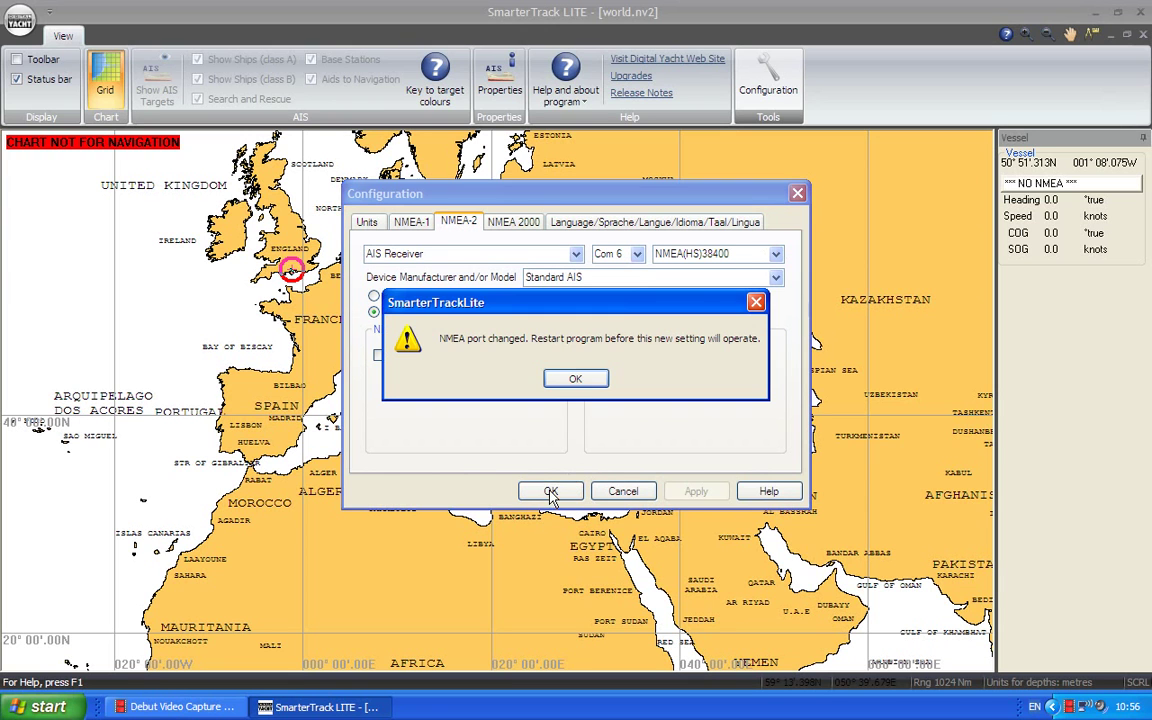
left_click(573, 379)
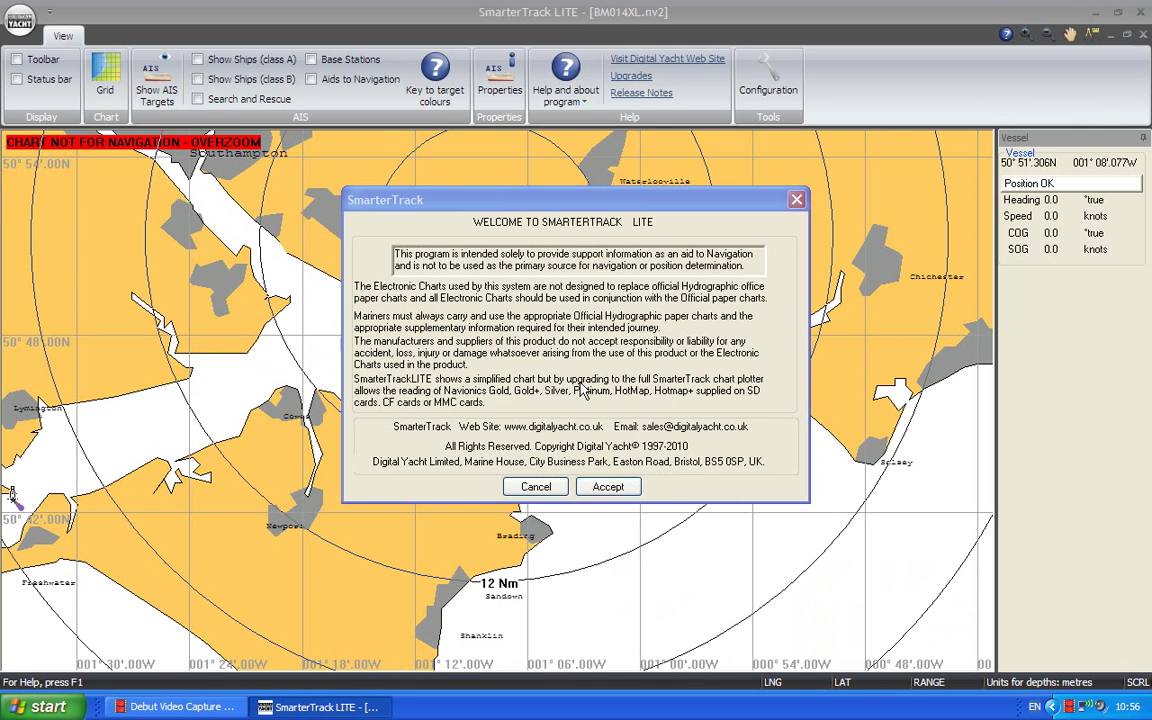
left_click(608, 487)
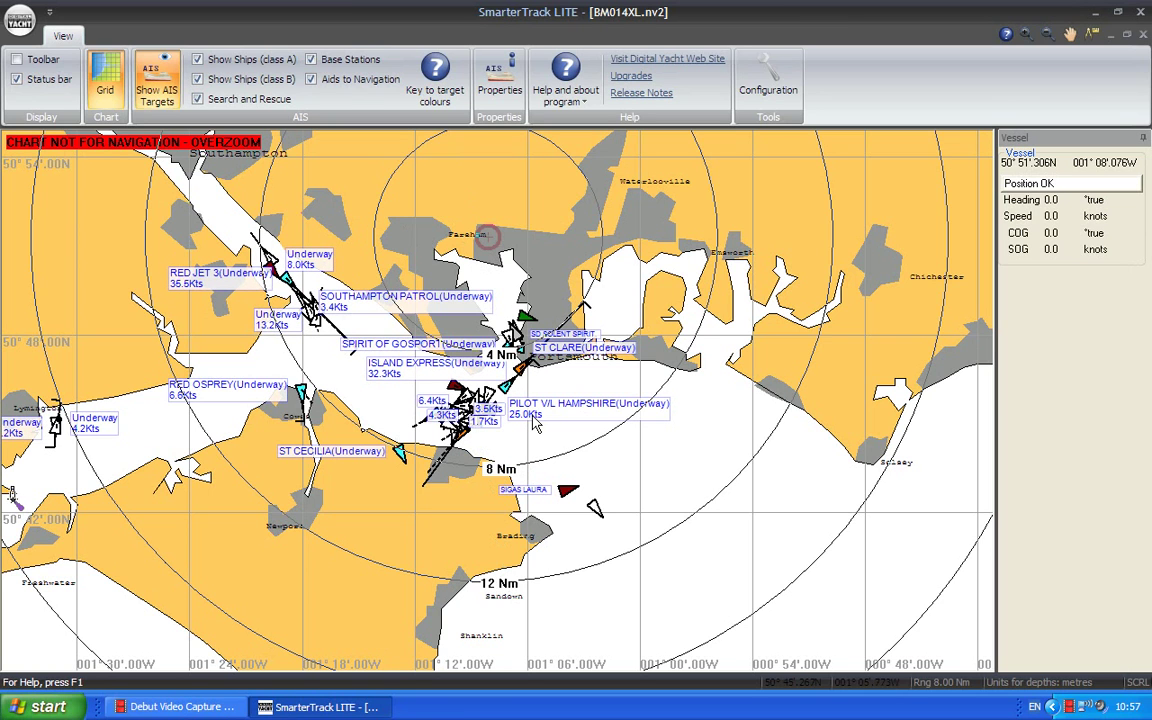
- Examine the AIS targets around Portsmouth and the Solent at different chart positions and scales
left_click(880, 277)
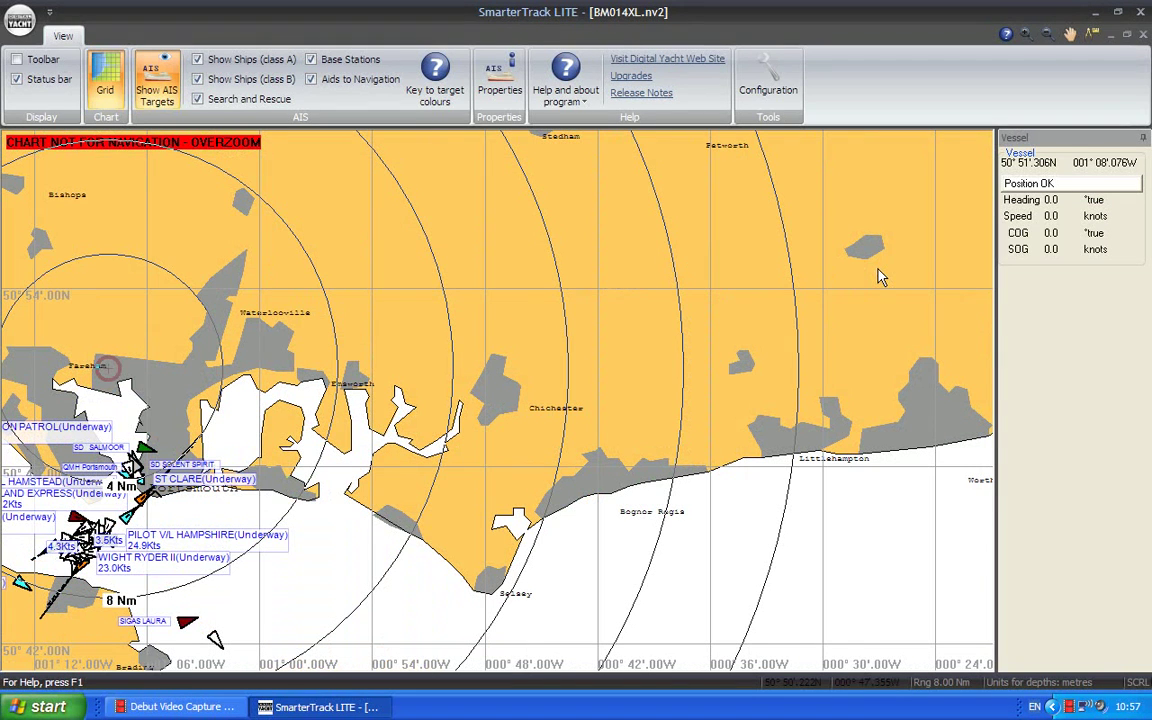
left_click(108, 380)
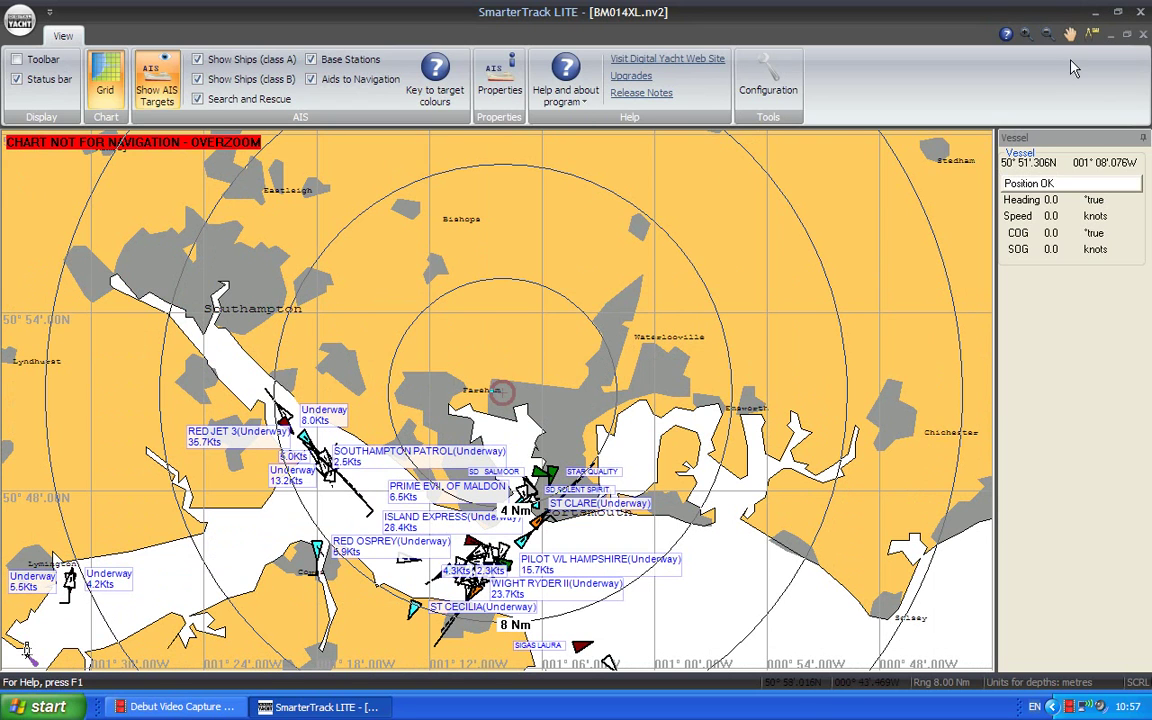
left_click(1025, 34)
left_click(1025, 34)
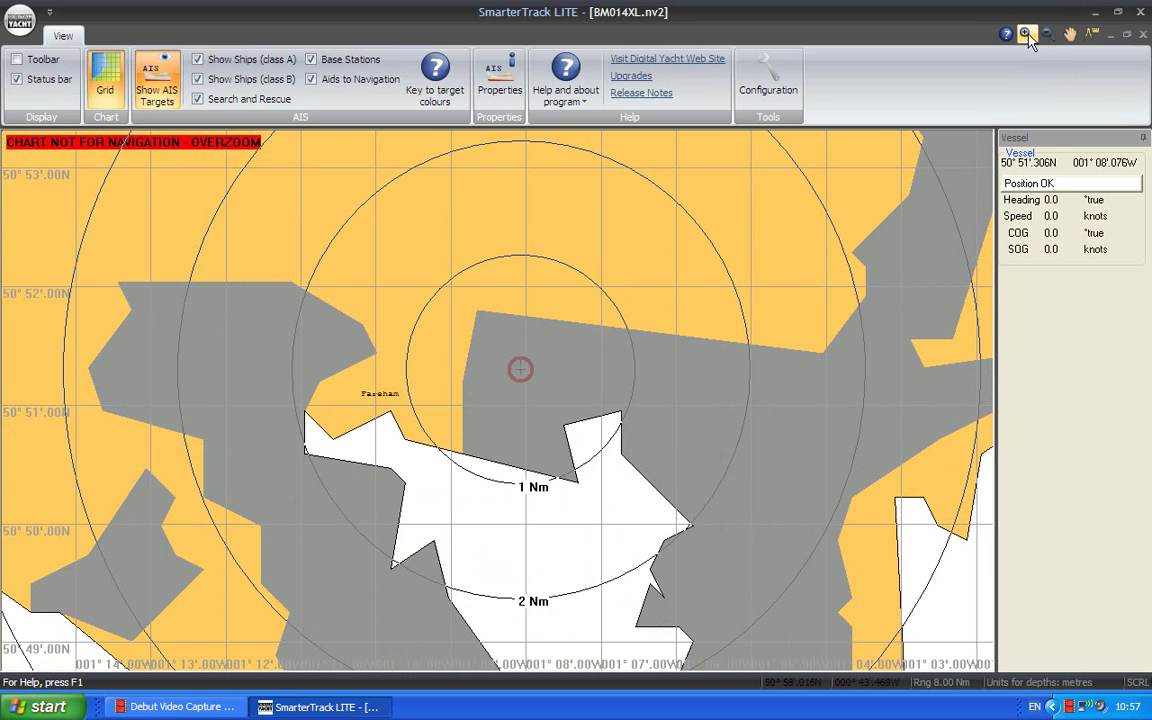
left_click(1045, 35)
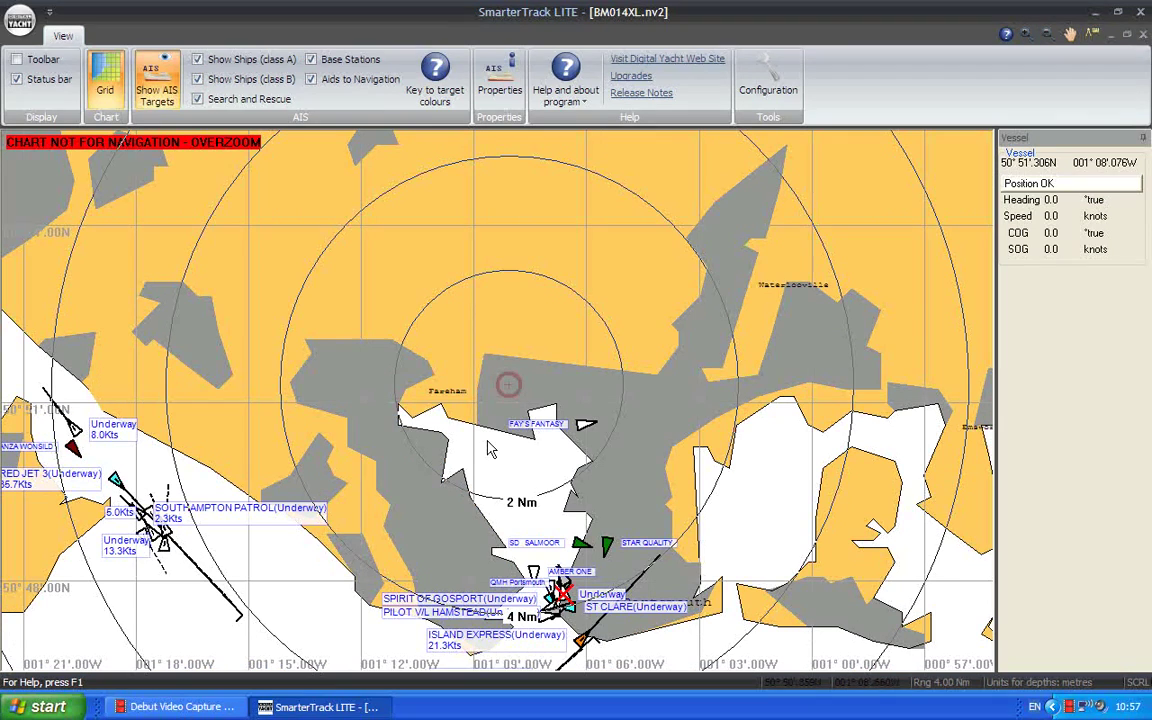
scroll(487, 450, "down", 1)
scroll(500, 410, "up", 1)
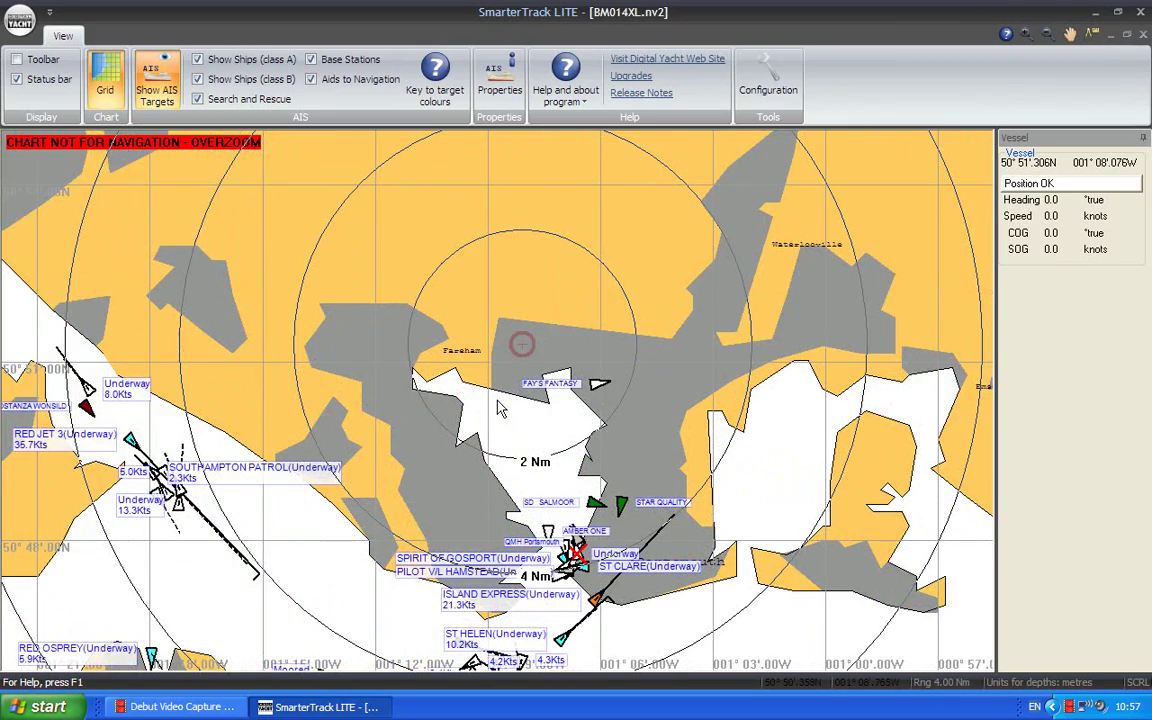
scroll(500, 409, "down", 1)
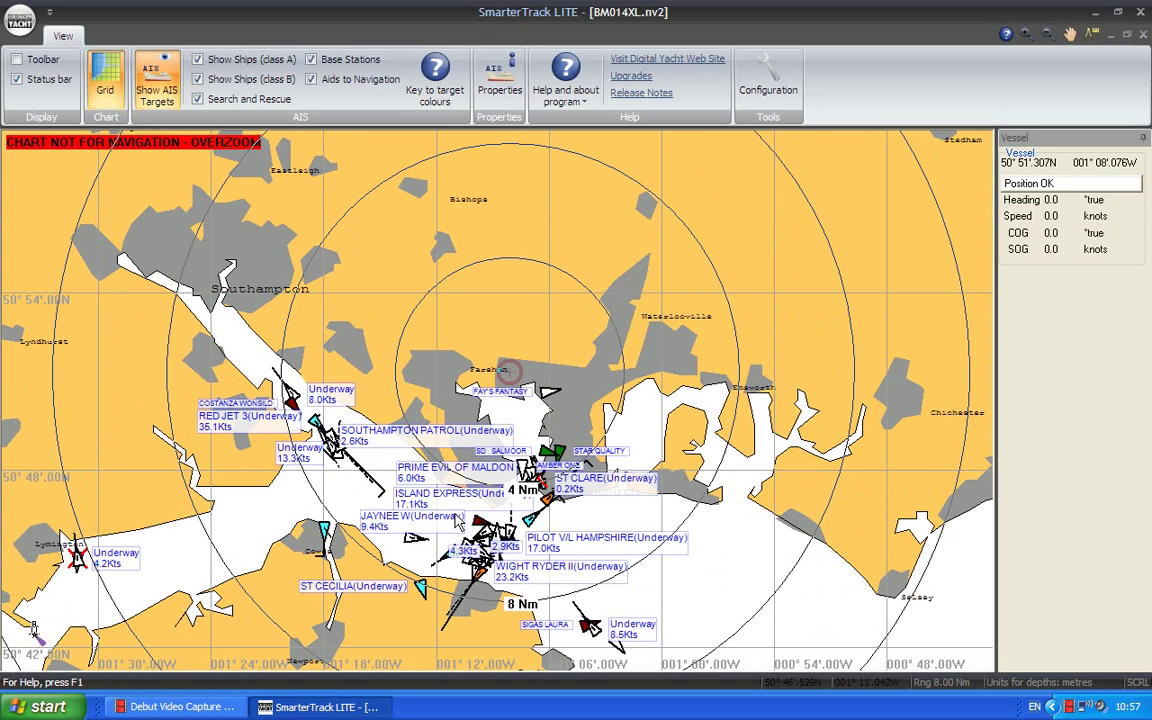
scroll(500, 408, "up", 3)
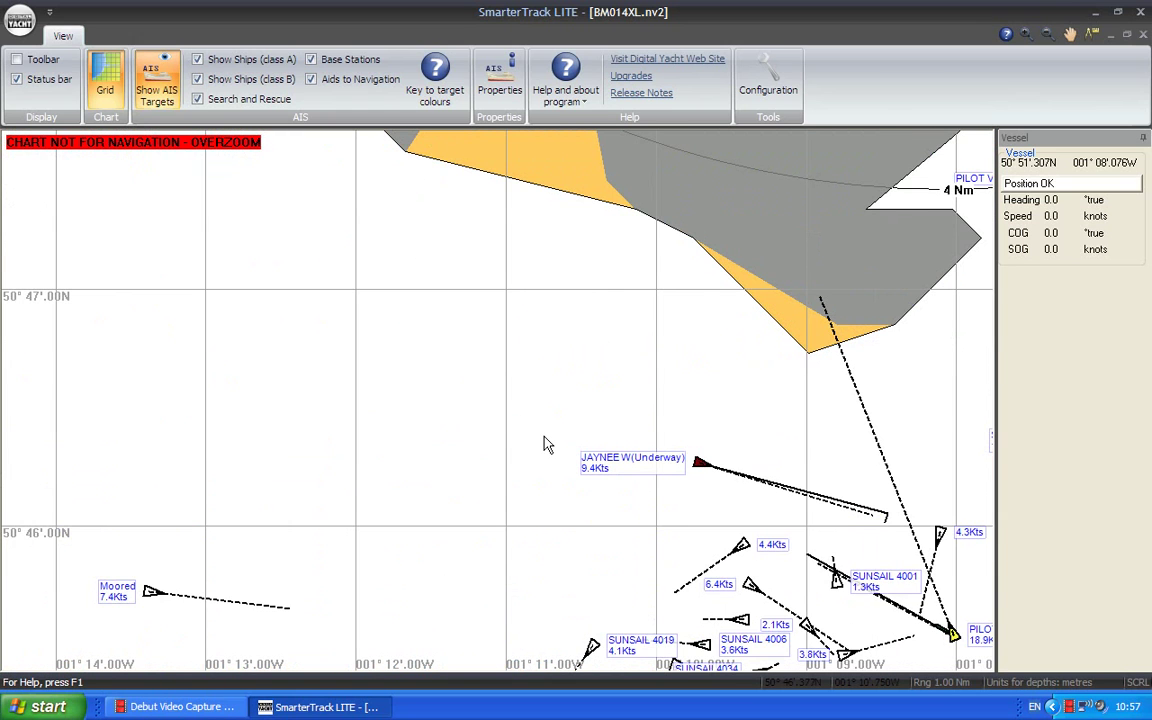
scroll(545, 445, "down", 1)
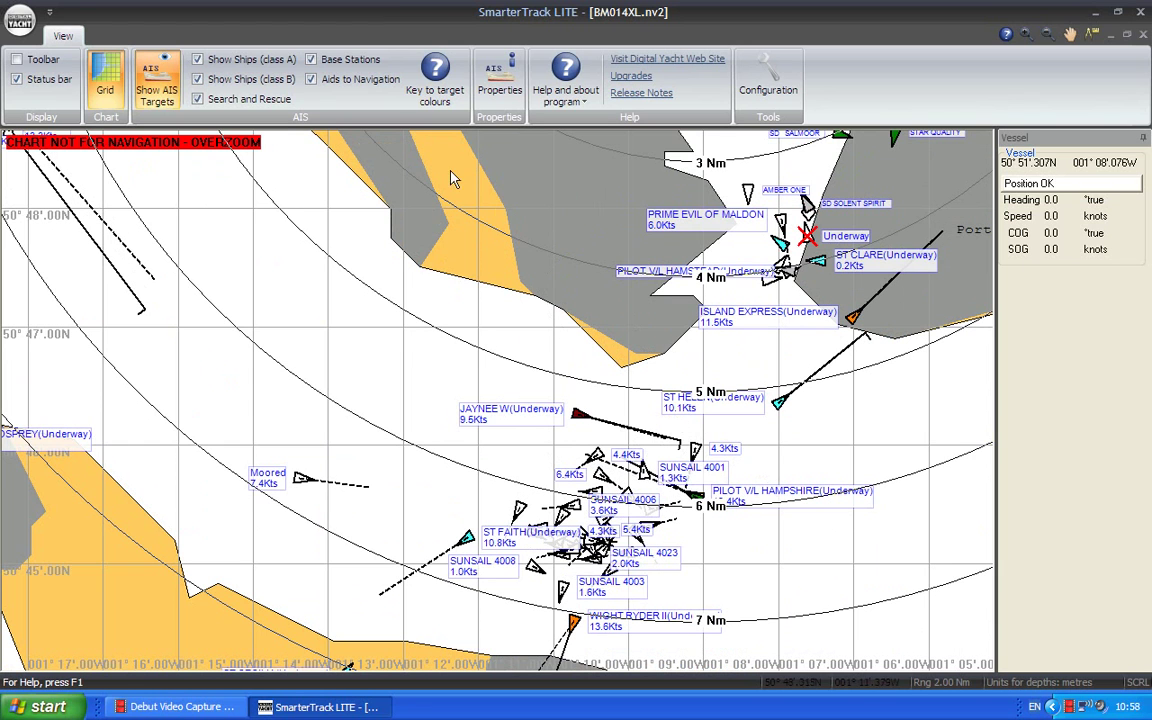
- Consult the key to AIS target colours, moving it clear of the vessels, and close it
left_click(437, 78)
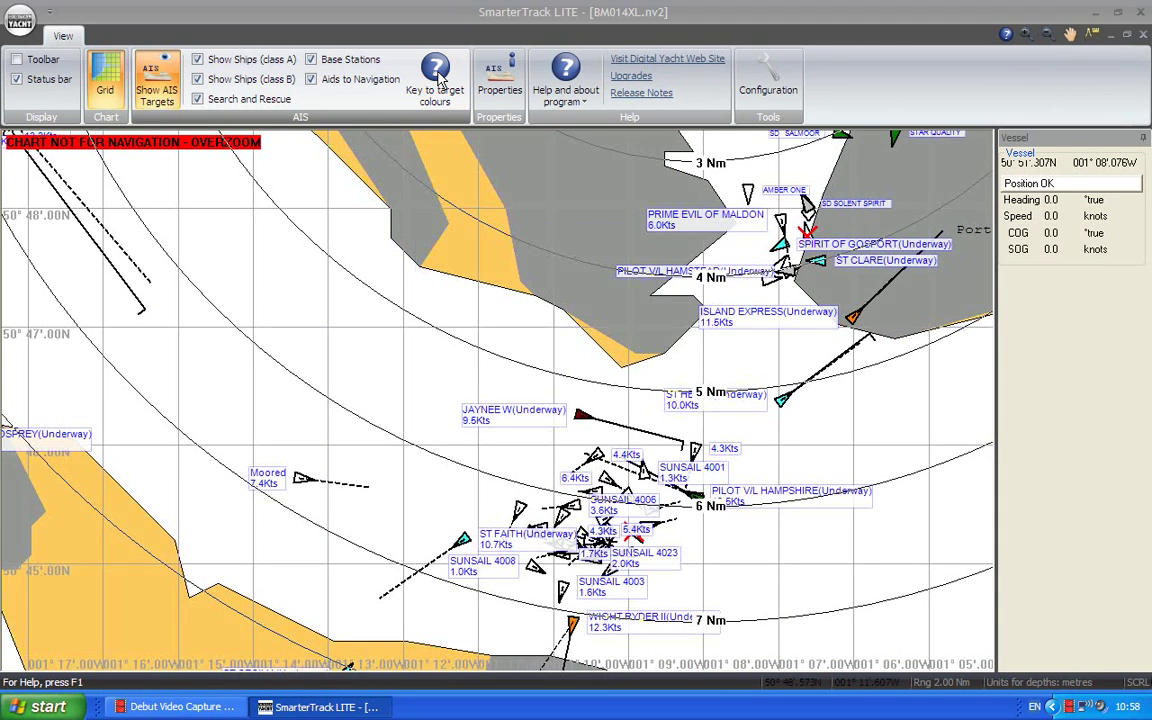
left_click_drag(451, 178, 343, 155)
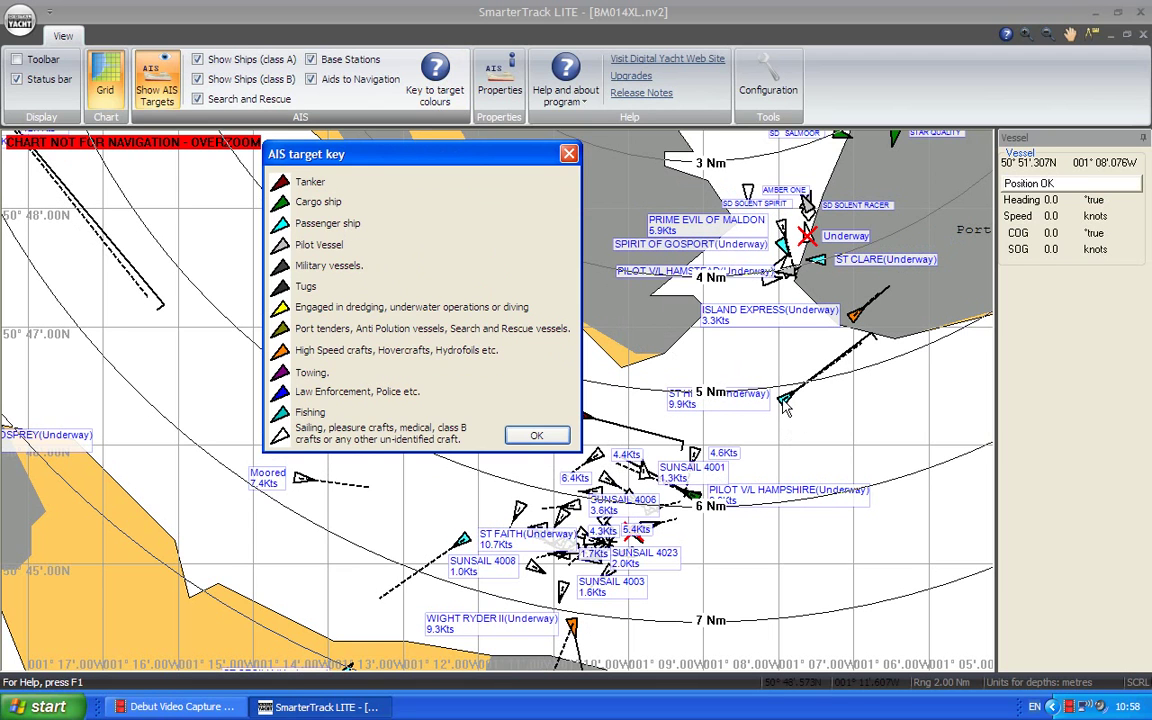
left_click(540, 436)
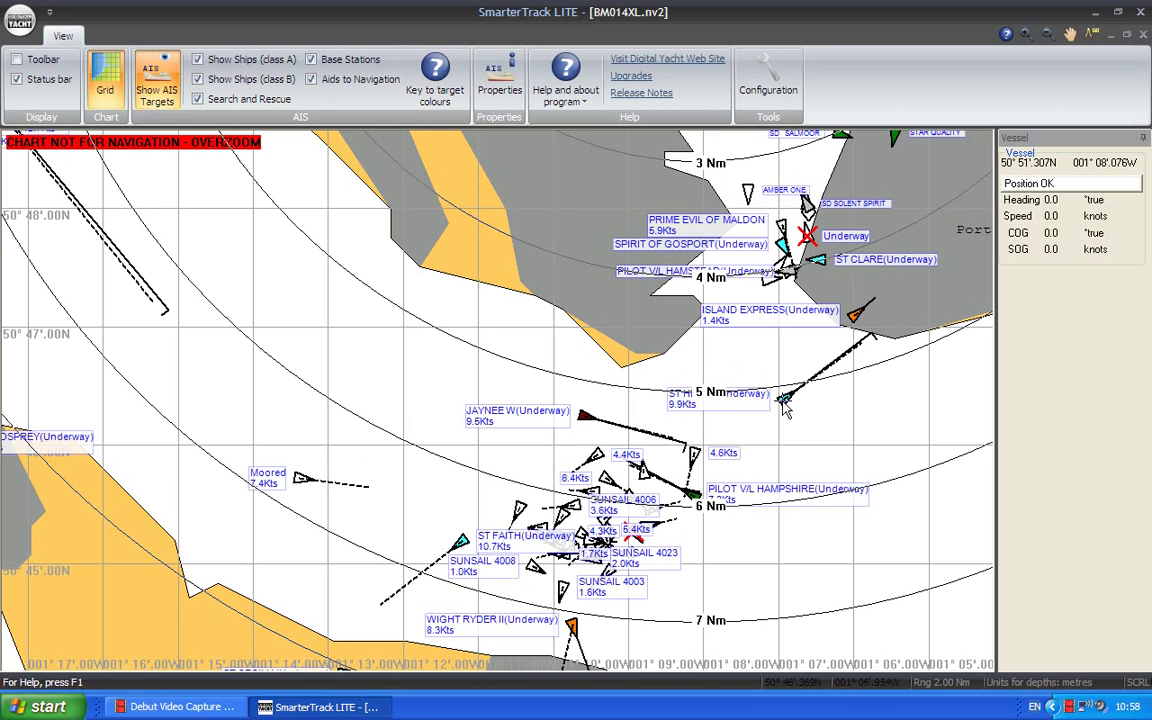
- View the AIS details of the passenger ship ST HELEN and close them
left_click(785, 405)
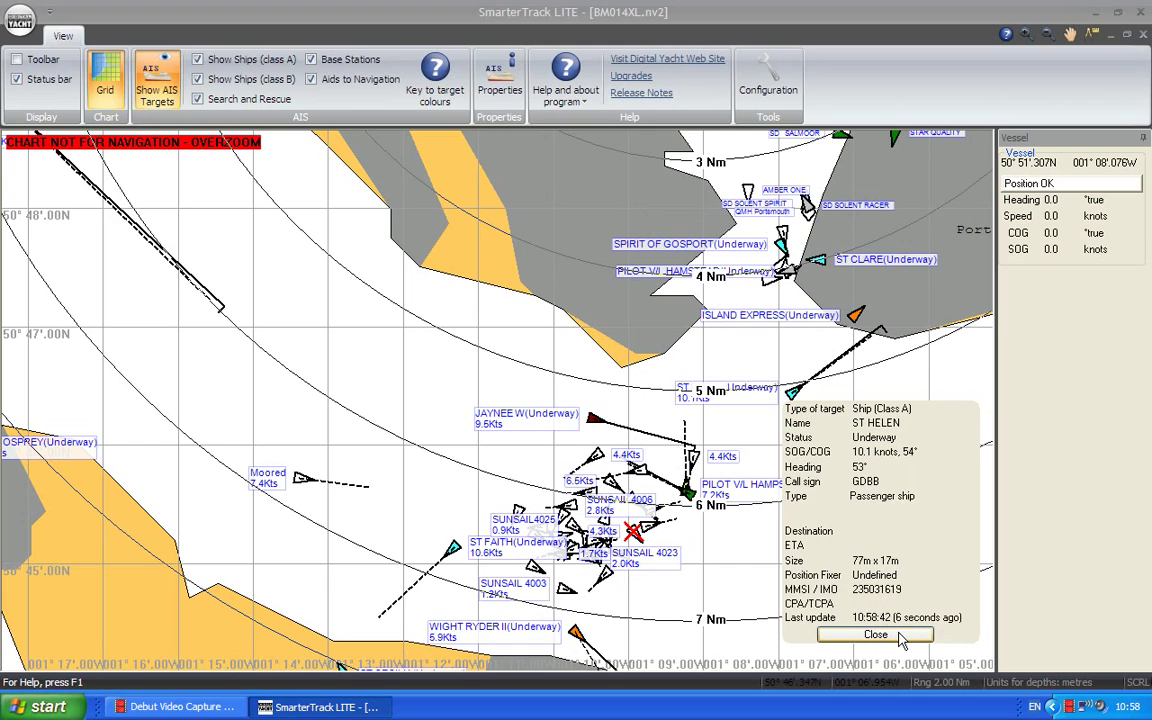
left_click(900, 636)
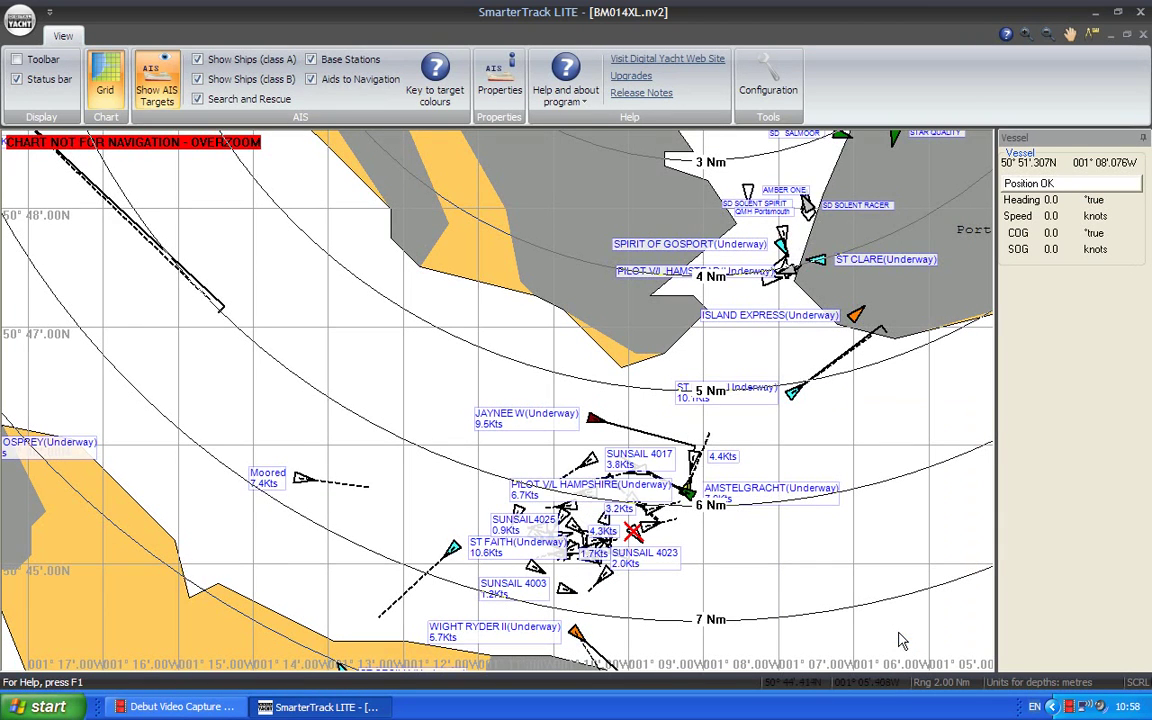